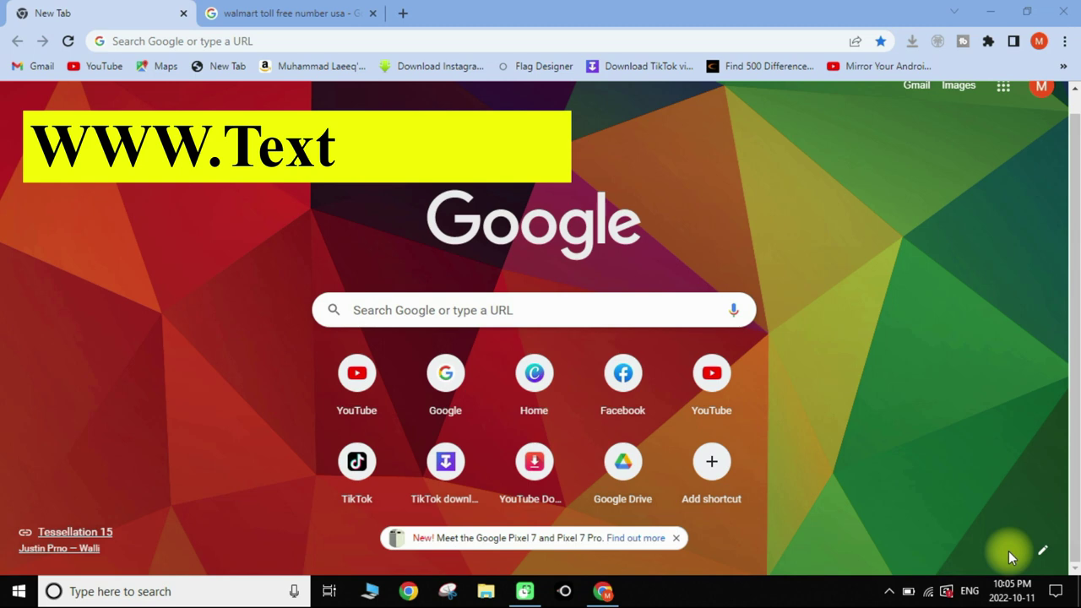
Open a new blank tab beside the 'walmart toll free number usa' results.
left_click(147, 41)
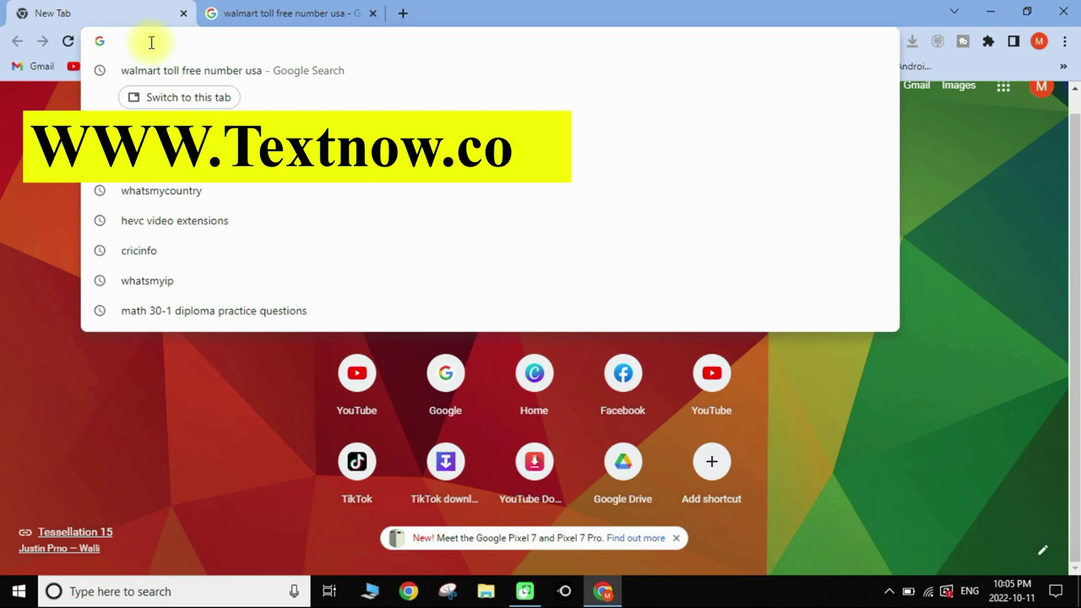
Load textnow.com in the new tab and start the free sign-up with Get Started Free.
type("text")
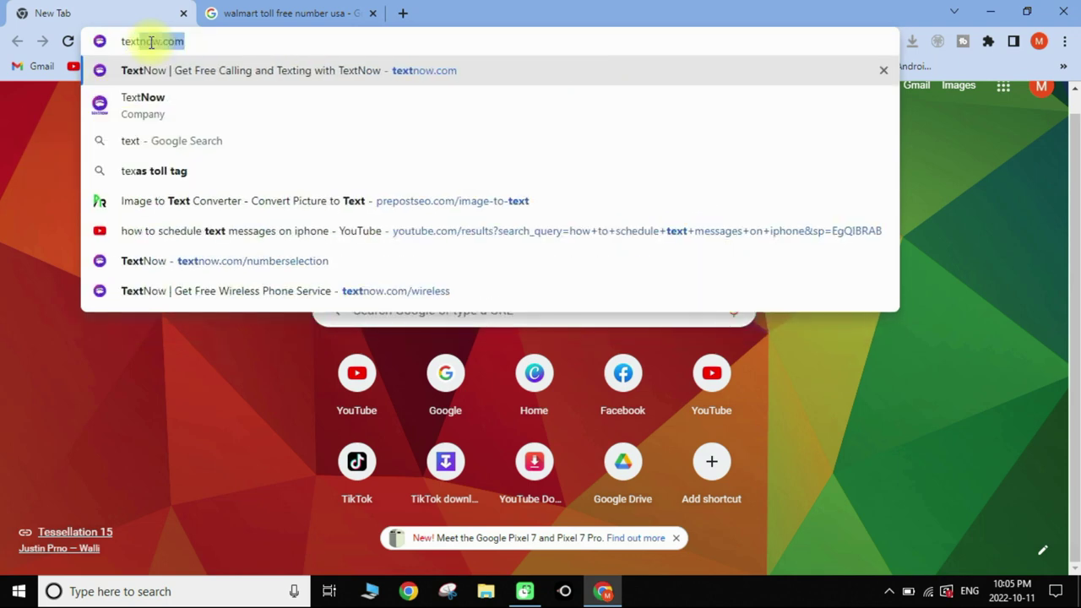
key("Return")
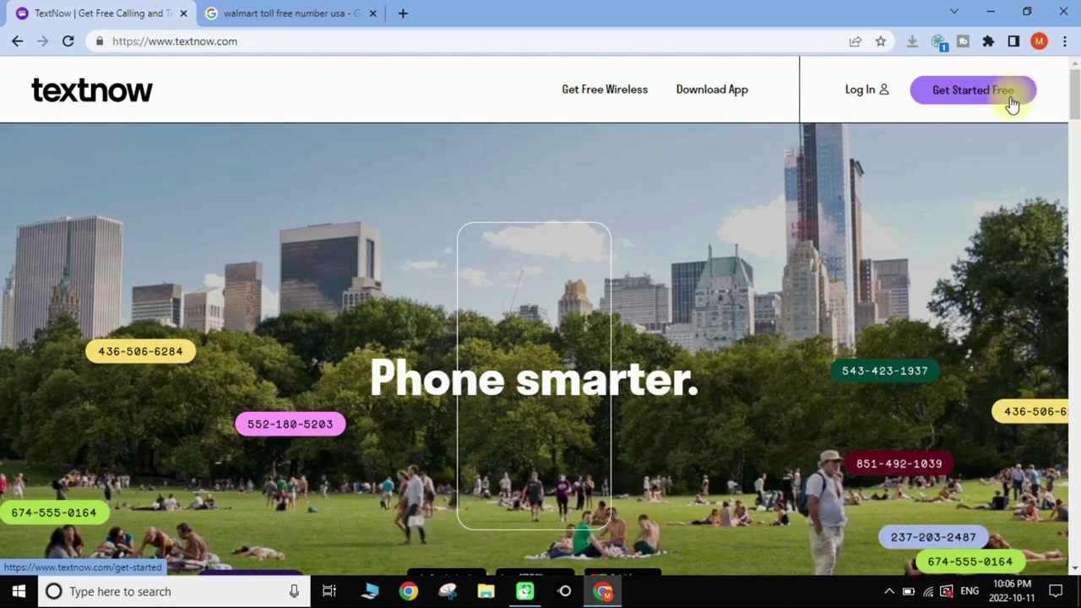
left_click(960, 93)
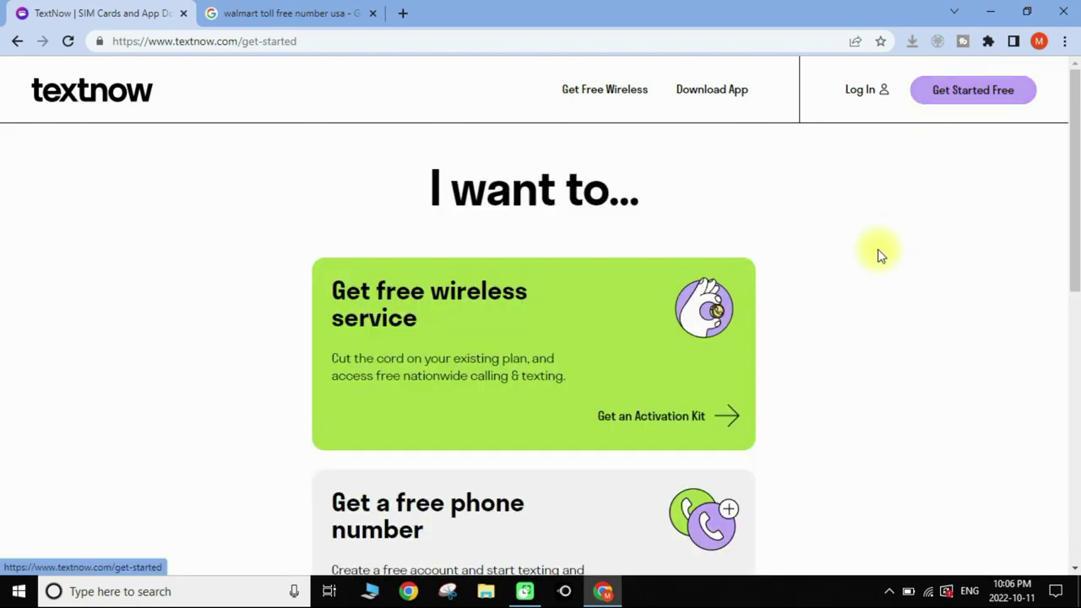
Scroll to the 'Get a free phone number' card and choose Text & Call Online.
scroll(726, 193, "down", 1)
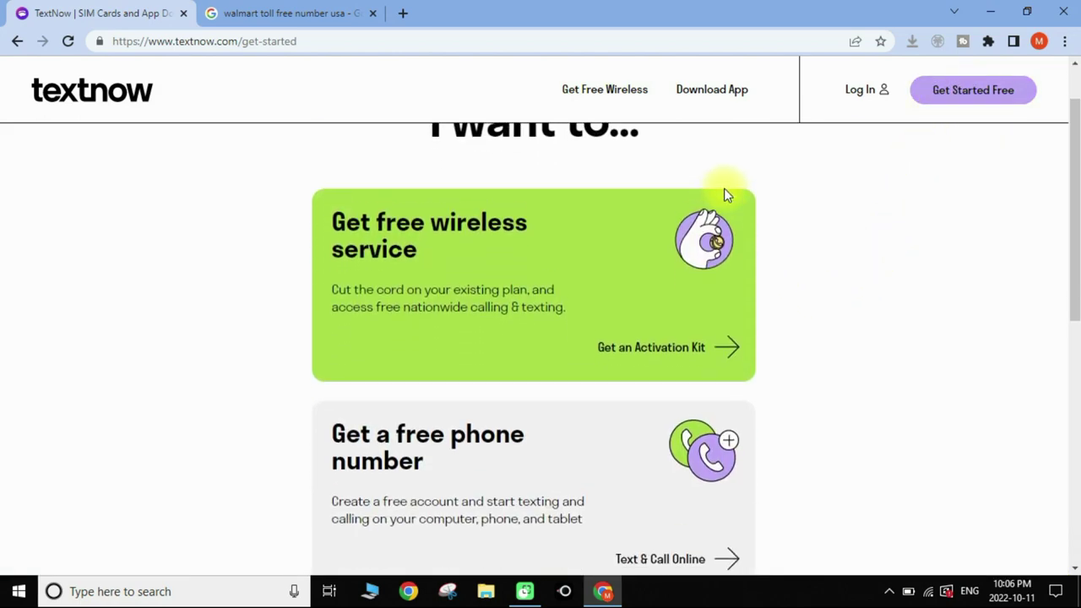
scroll(689, 203, "down", 2)
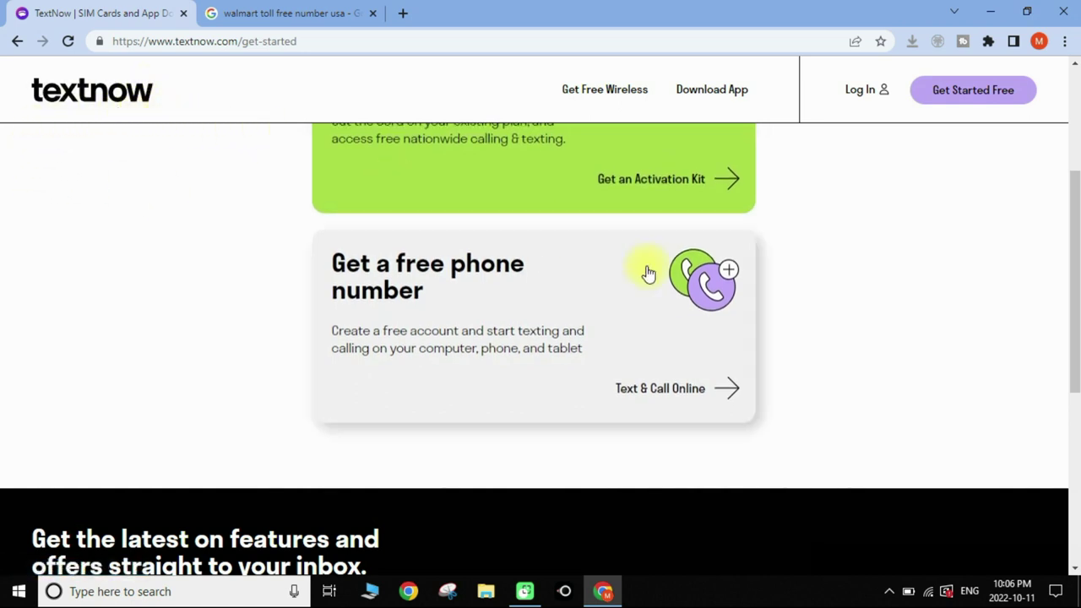
scroll(648, 274, "up", 2)
scroll(473, 387, "down", 1)
scroll(460, 391, "down", 1)
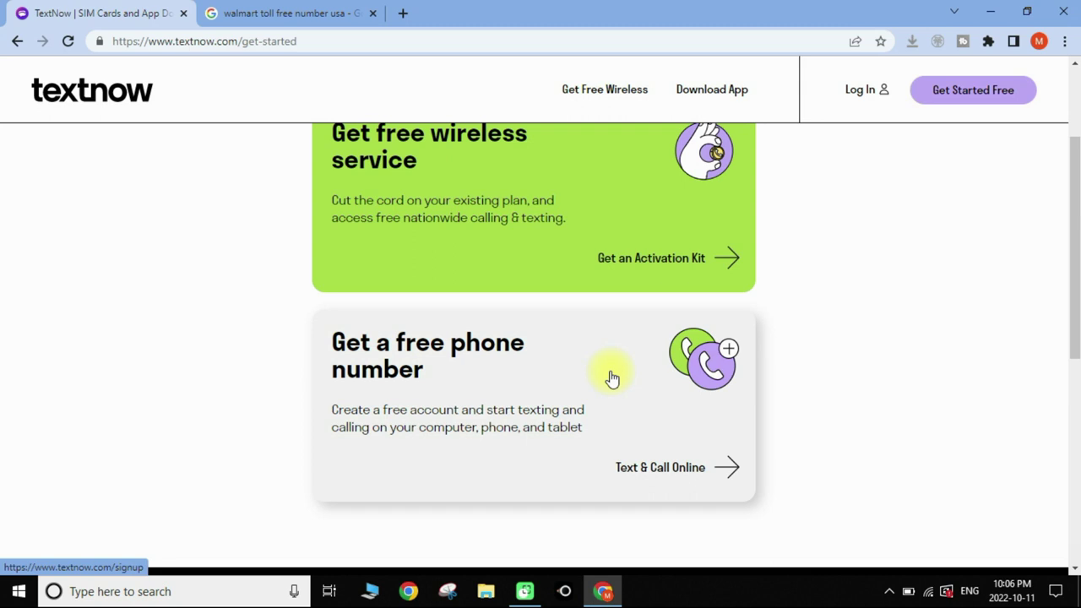
left_click(404, 364)
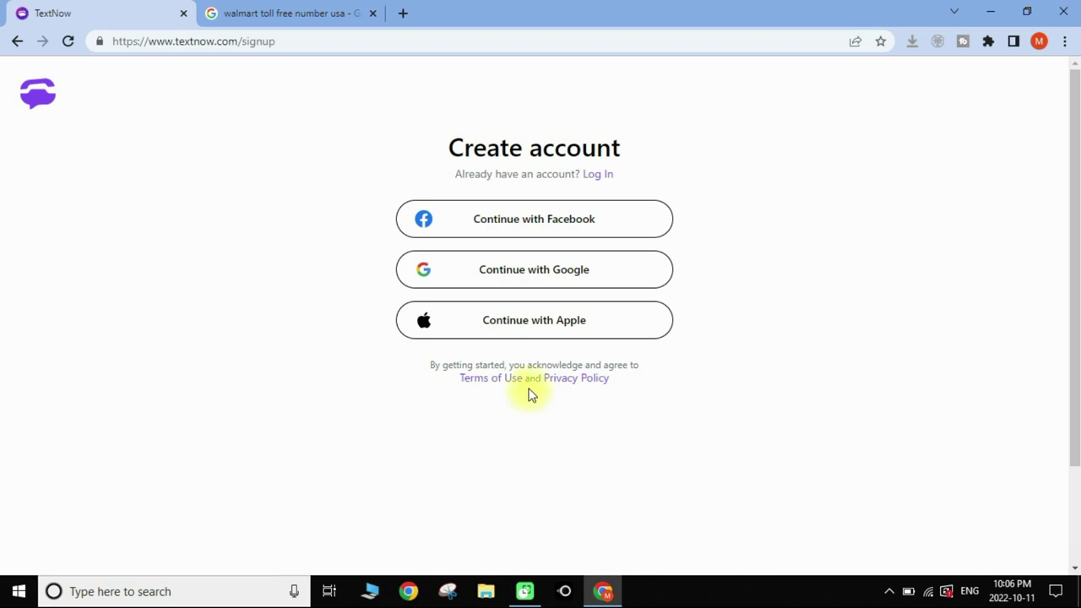
Create the TextNow account with Continue with Google, choosing the Google account in the popup.
left_click(563, 283)
left_click(610, 276)
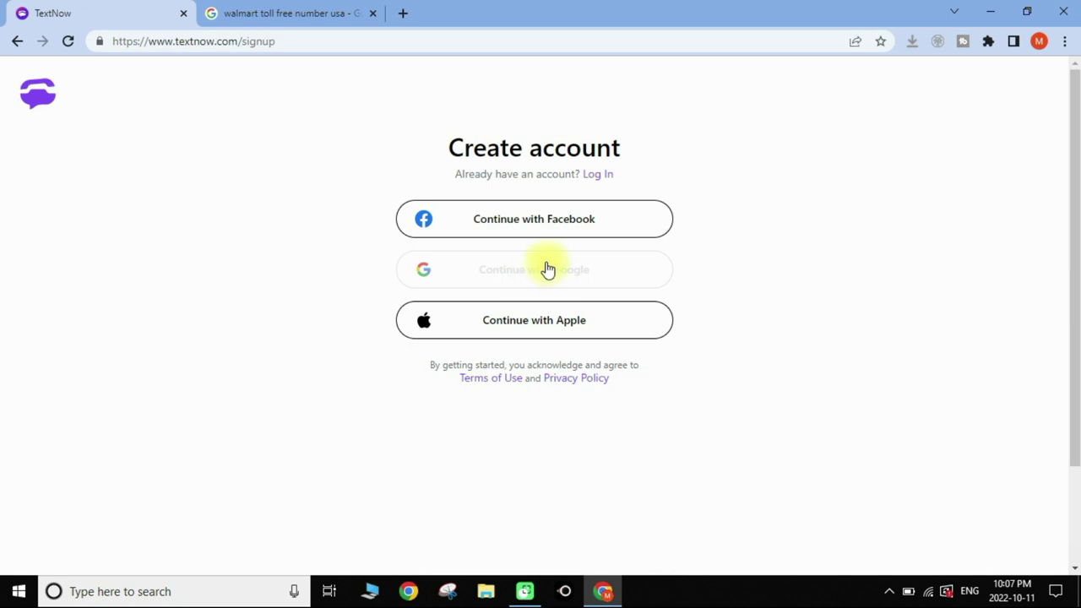
left_click(518, 276)
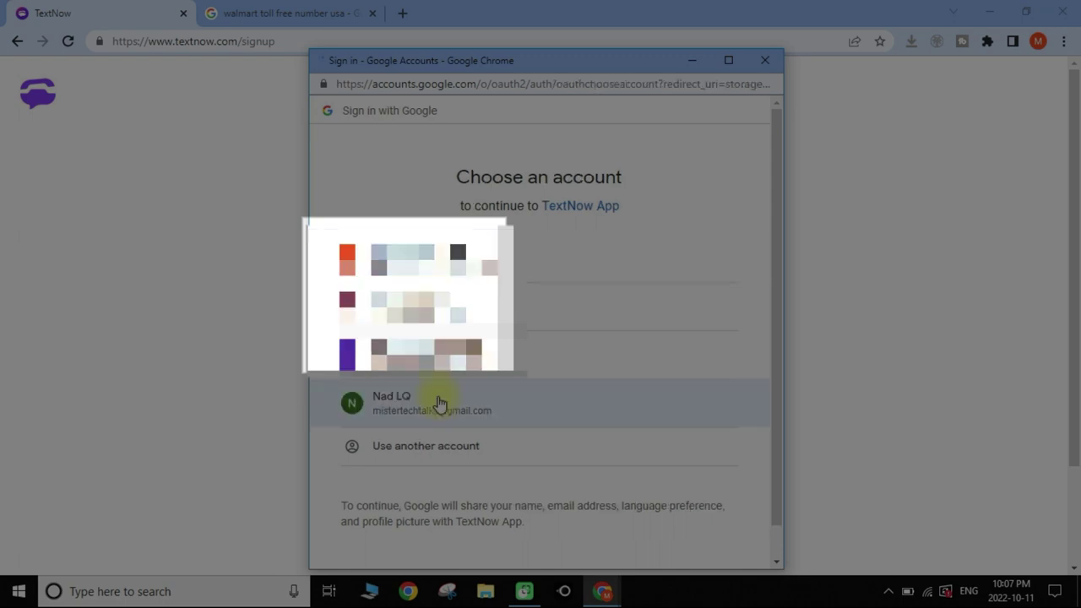
left_click(392, 408)
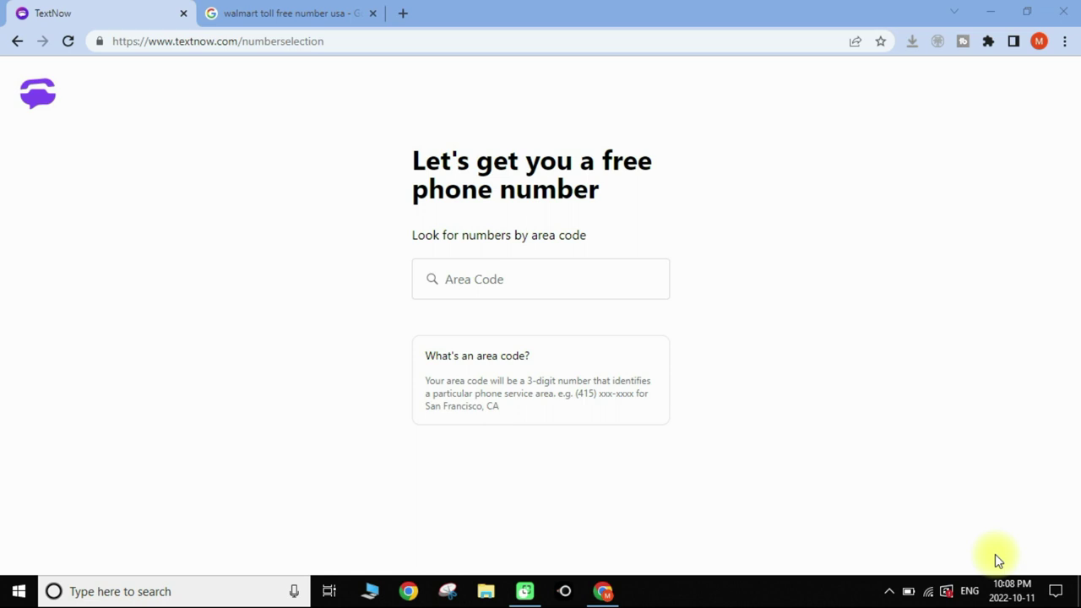
Search free numbers in area code 304 and claim the first number offered.
left_click(471, 279)
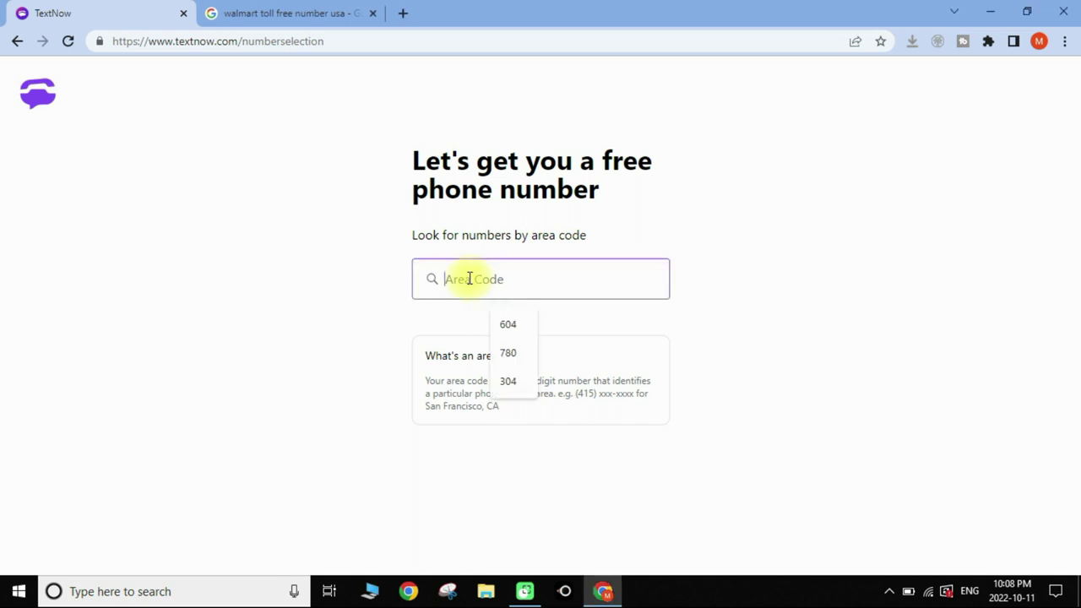
type("304")
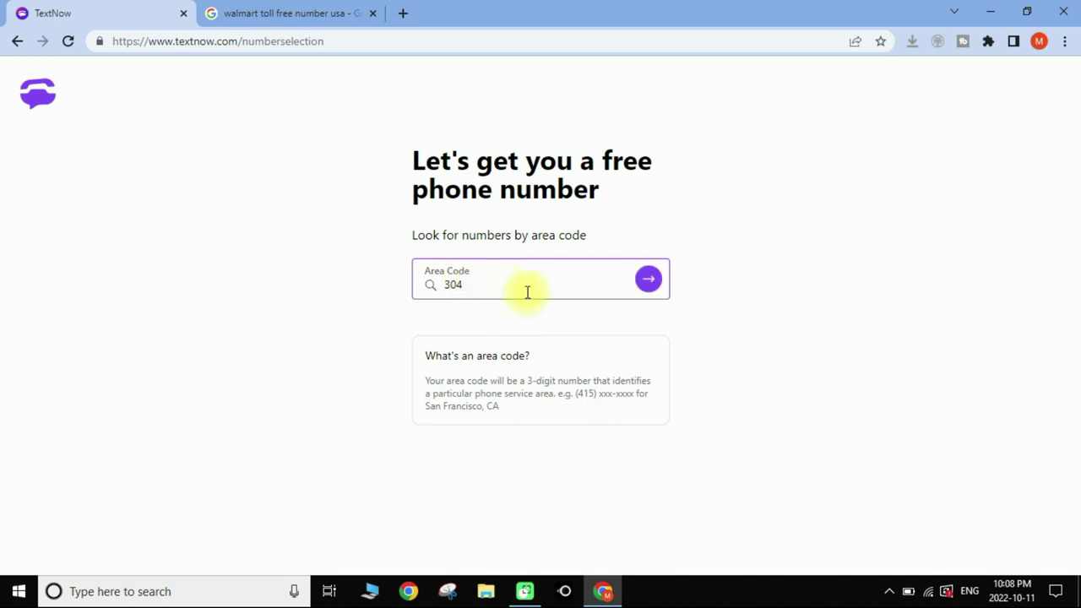
left_click(649, 286)
left_click(648, 284)
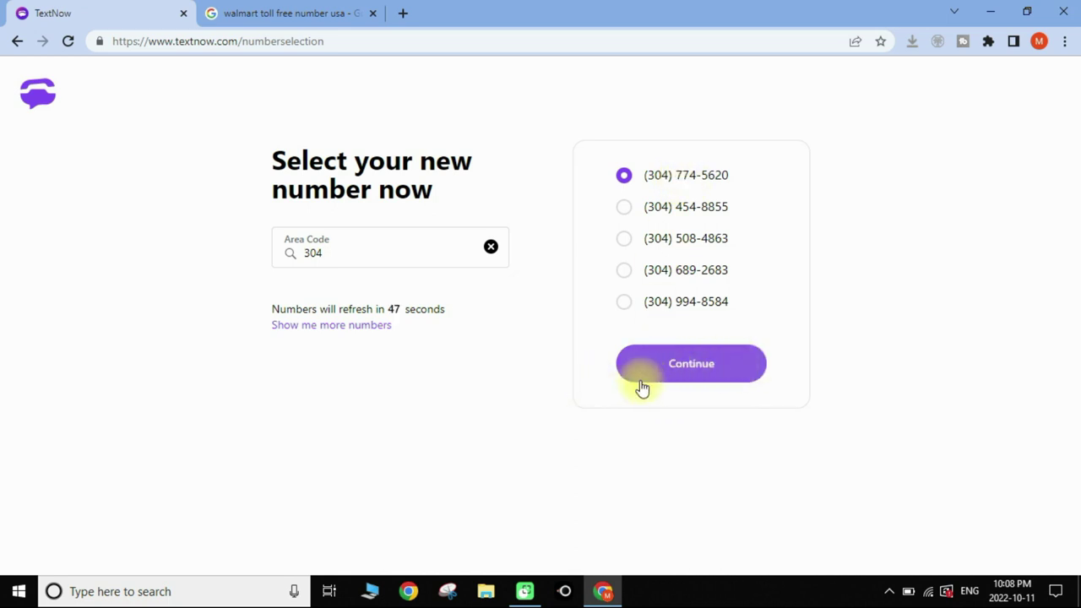
left_click(691, 372)
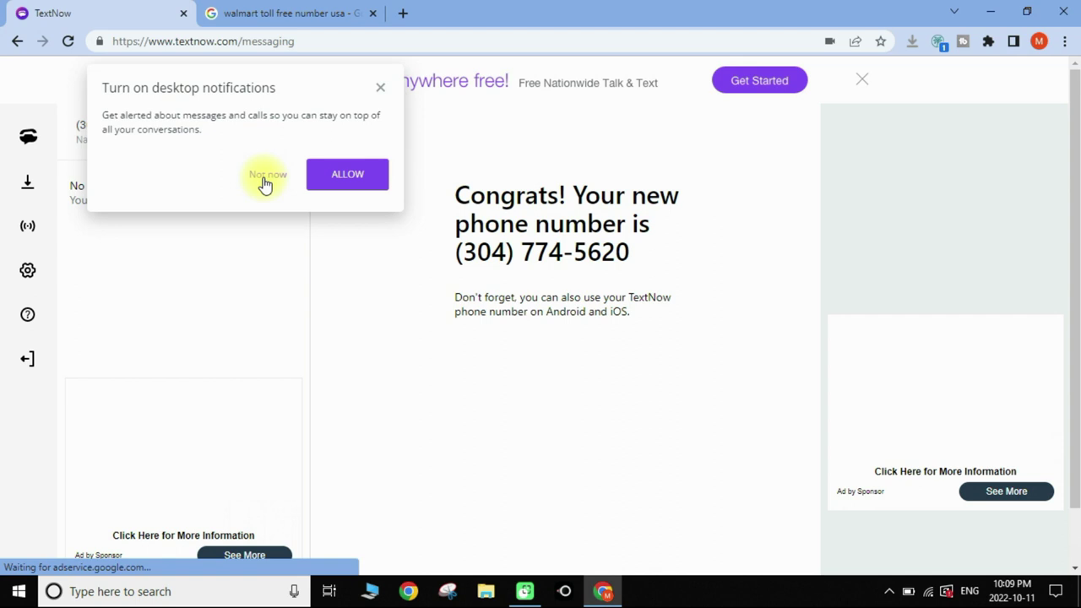
Decline desktop notifications with Not now and open the New Call dialer.
left_click(267, 176)
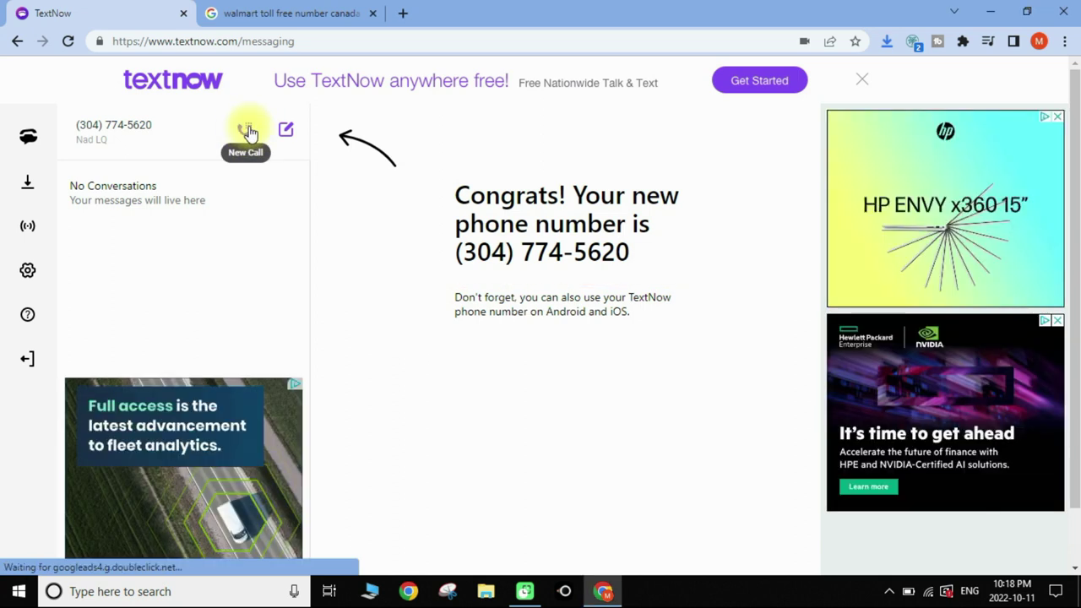
left_click(246, 131)
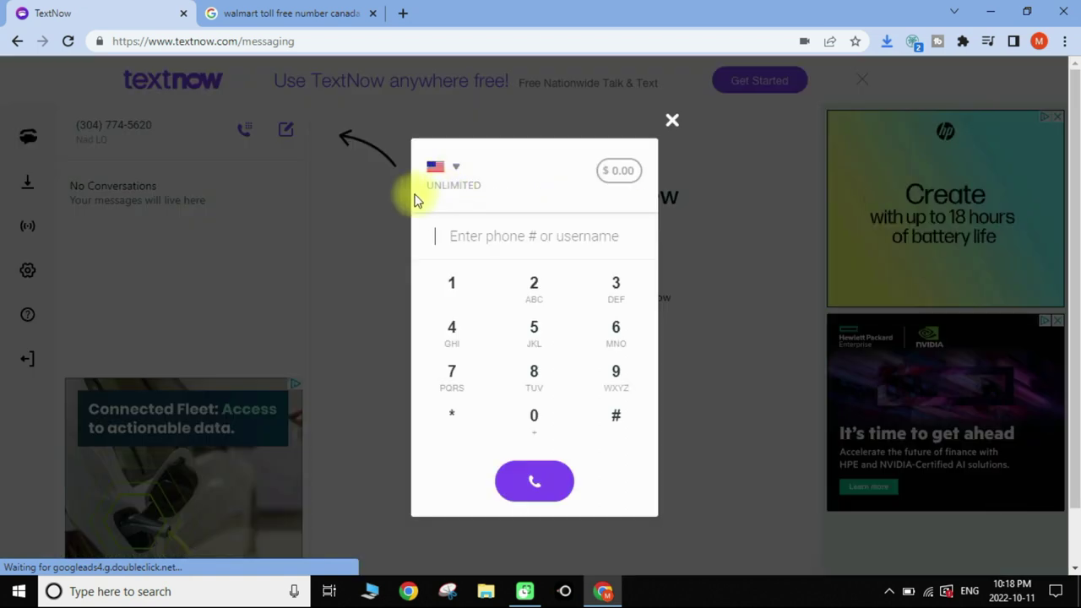
Change the dialer country from Mexico (+52) to Canada (+1) via View All Countries, then return to the Walmart results tab.
left_click(456, 172)
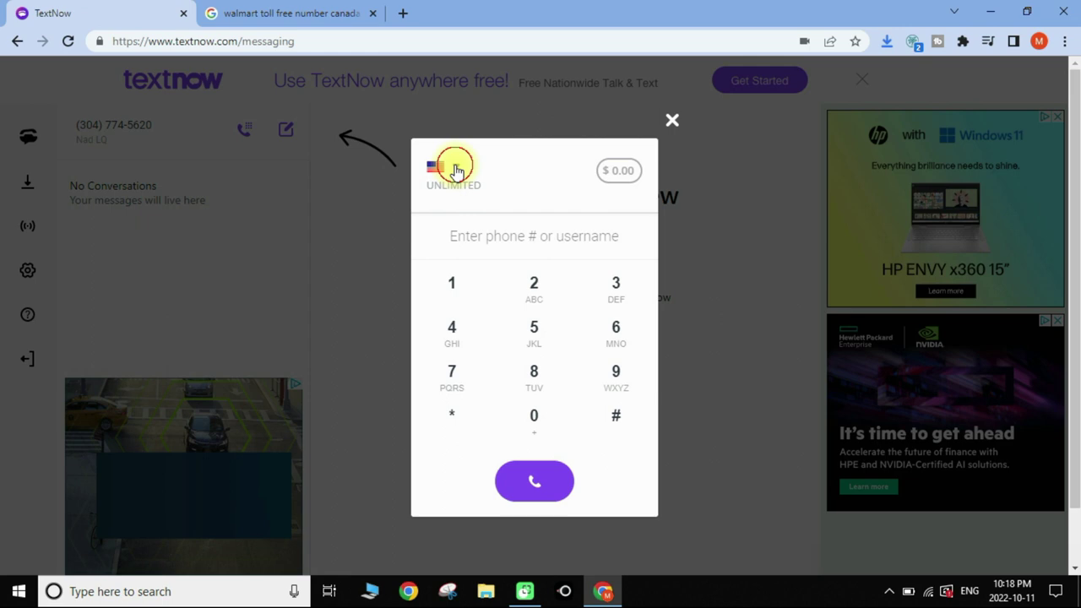
left_click(456, 172)
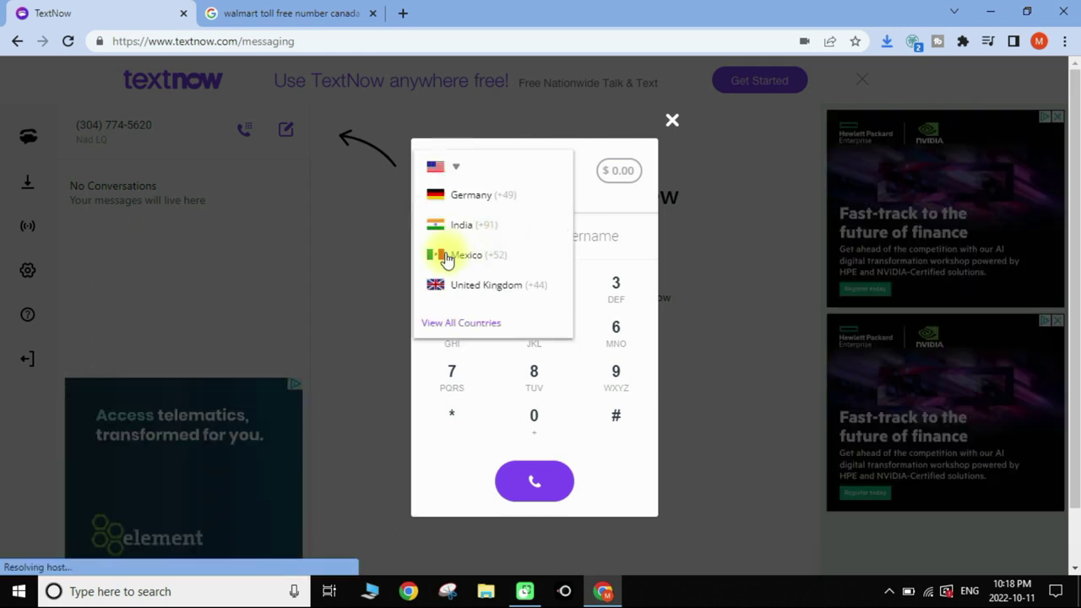
left_click(456, 263)
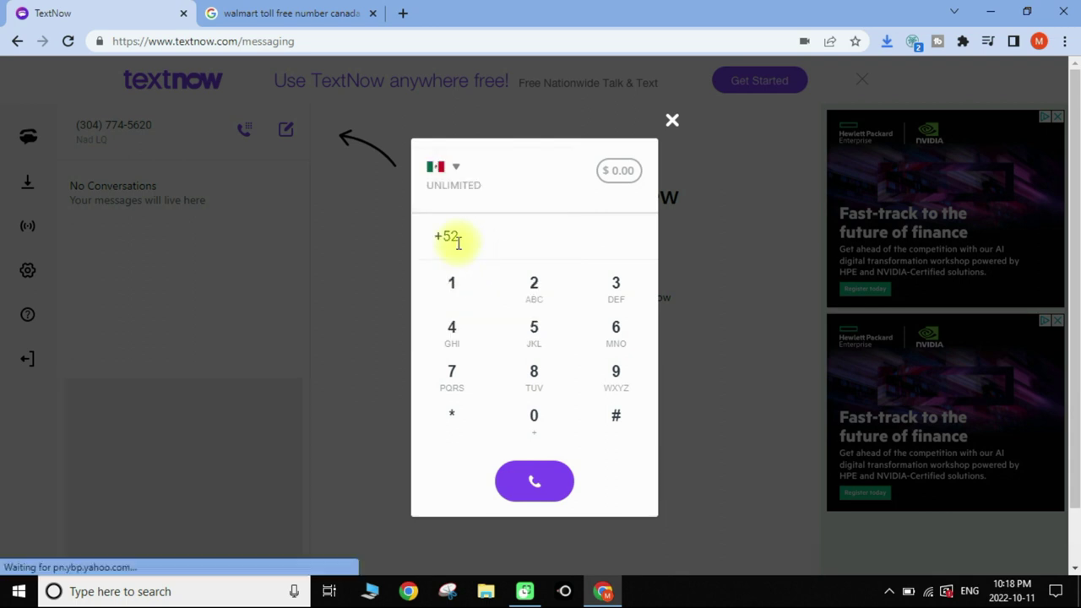
left_click(456, 171)
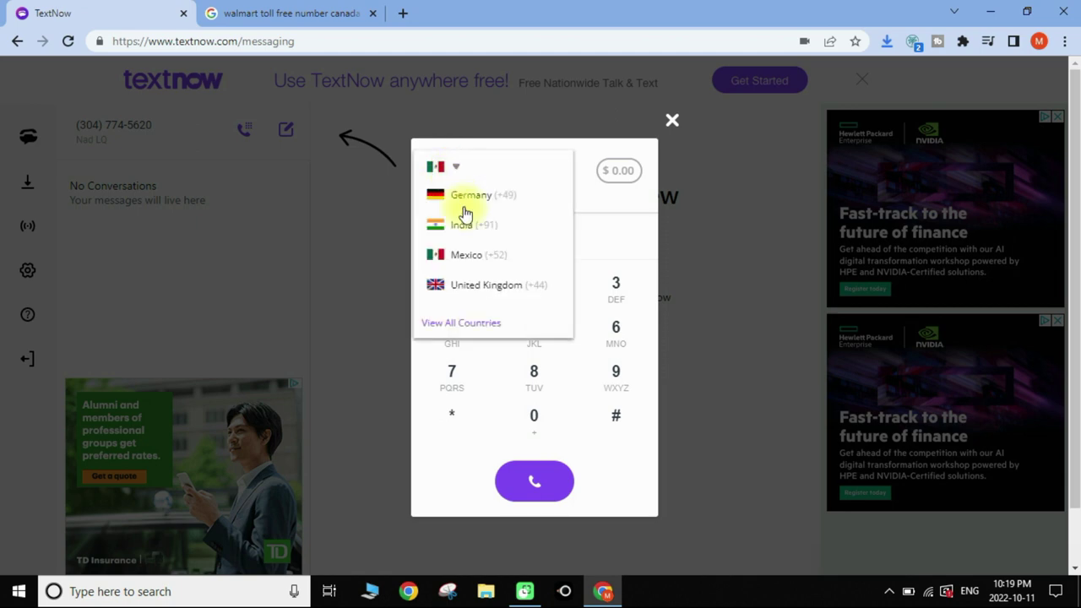
left_click(463, 327)
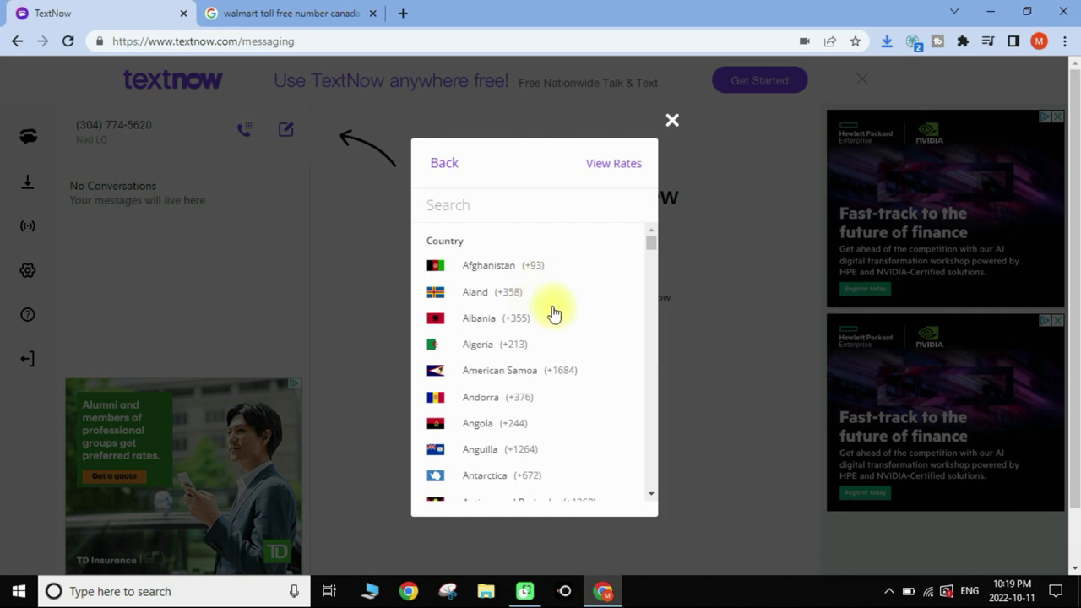
scroll(566, 310, "down", 2)
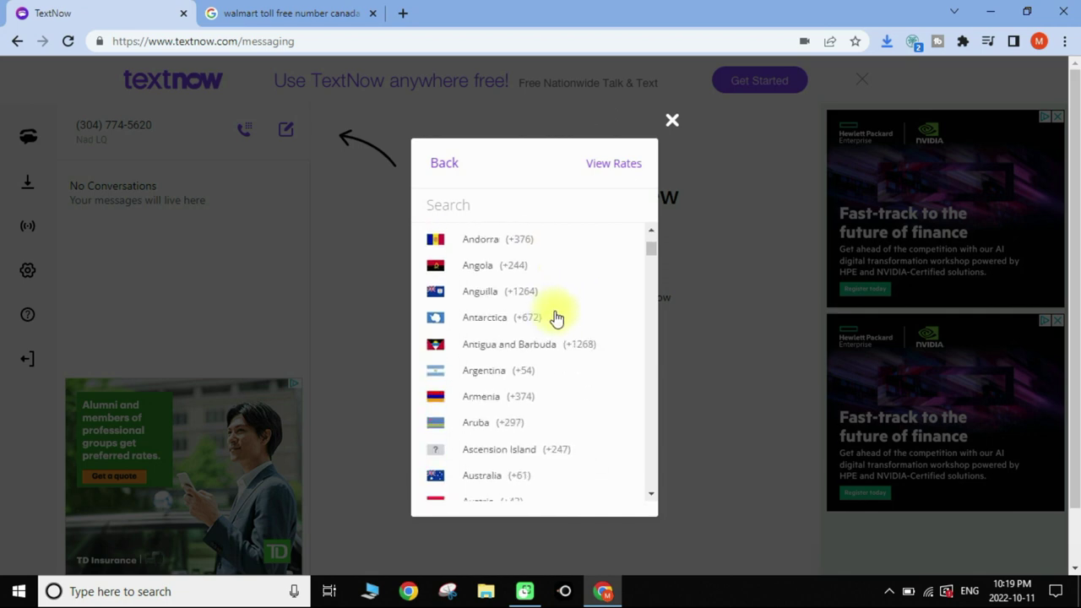
scroll(556, 314, "down", 2)
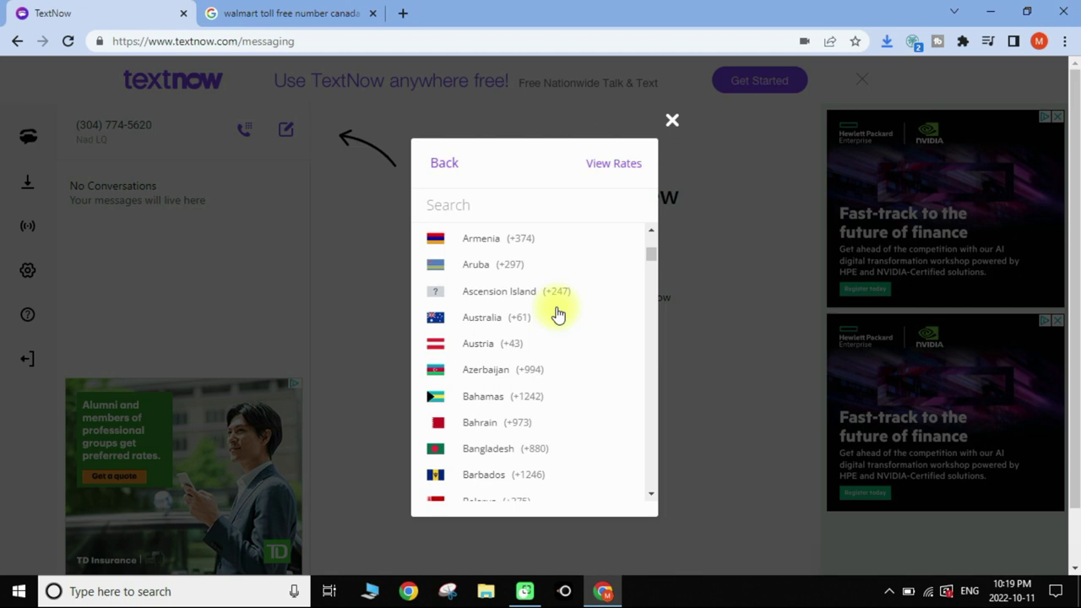
scroll(558, 314, "down", 2)
scroll(559, 313, "down", 2)
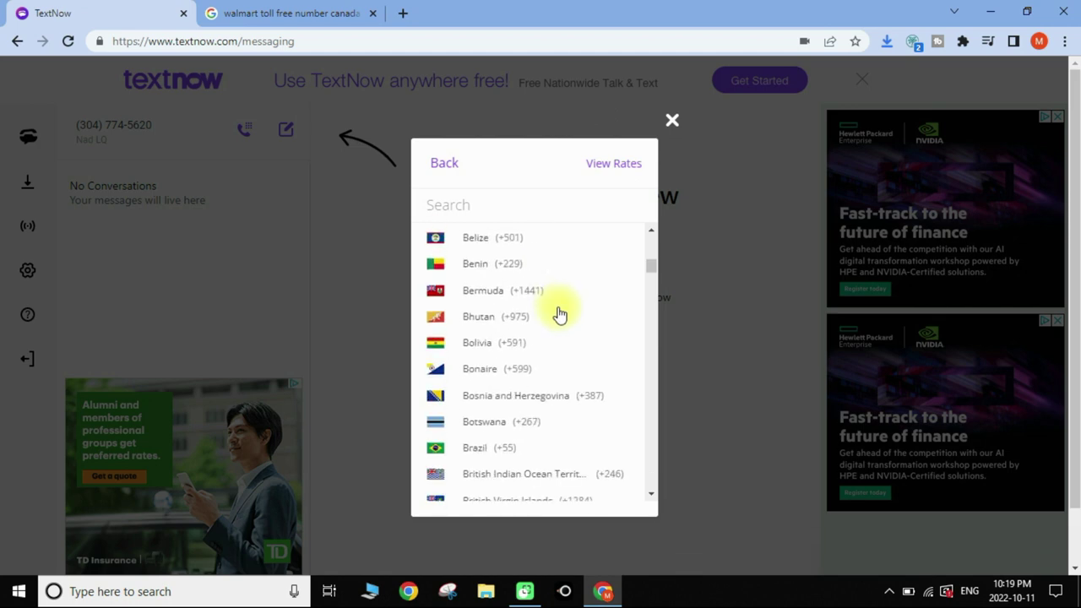
scroll(557, 311, "down", 2)
scroll(543, 313, "down", 2)
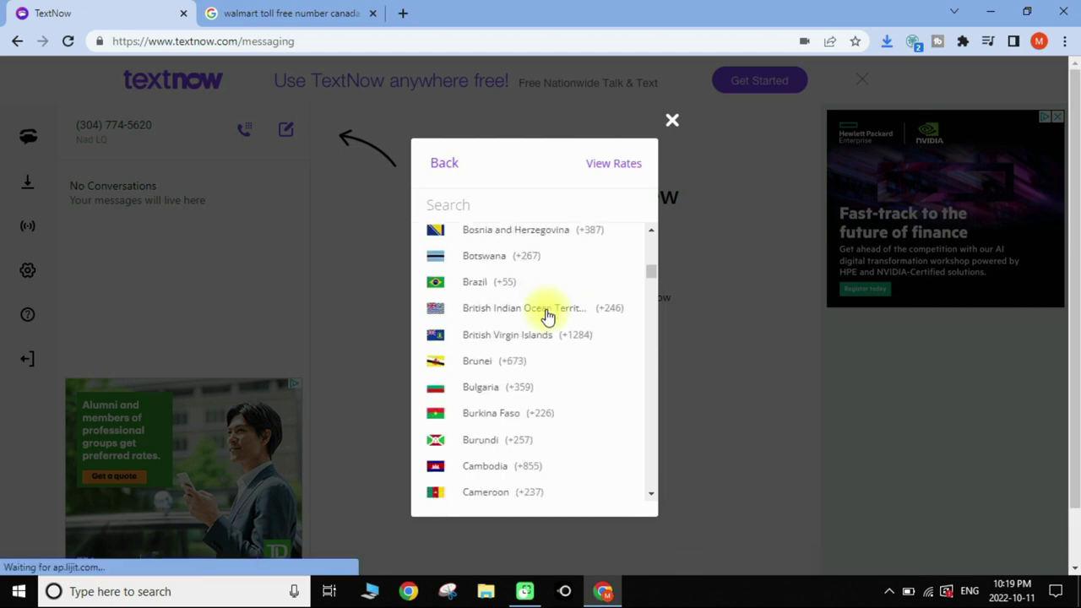
scroll(547, 316, "down", 2)
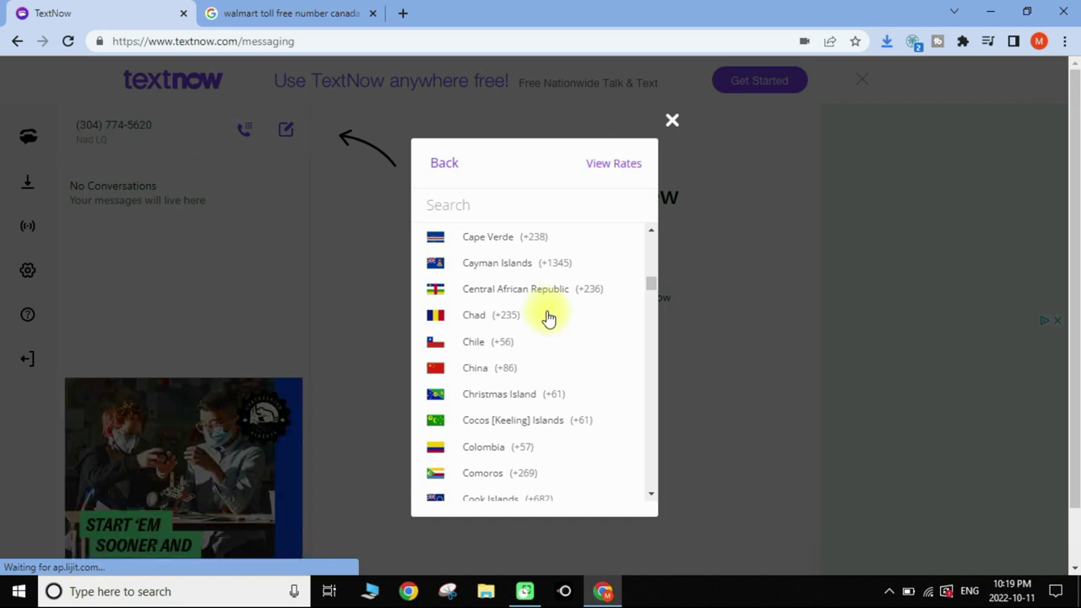
scroll(548, 316, "up", 1)
left_click(468, 292)
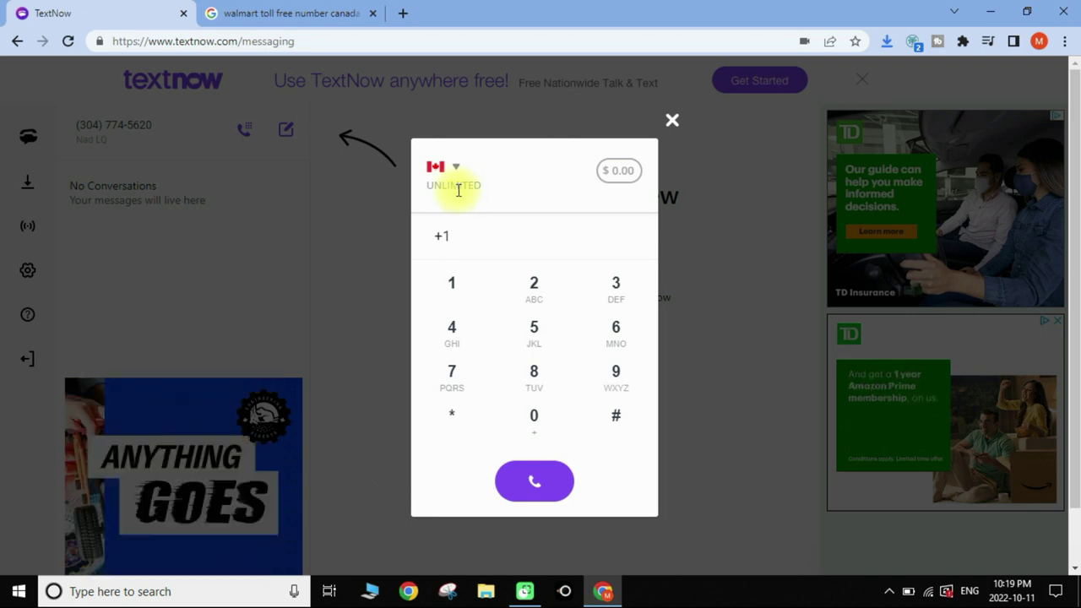
left_click(252, 13)
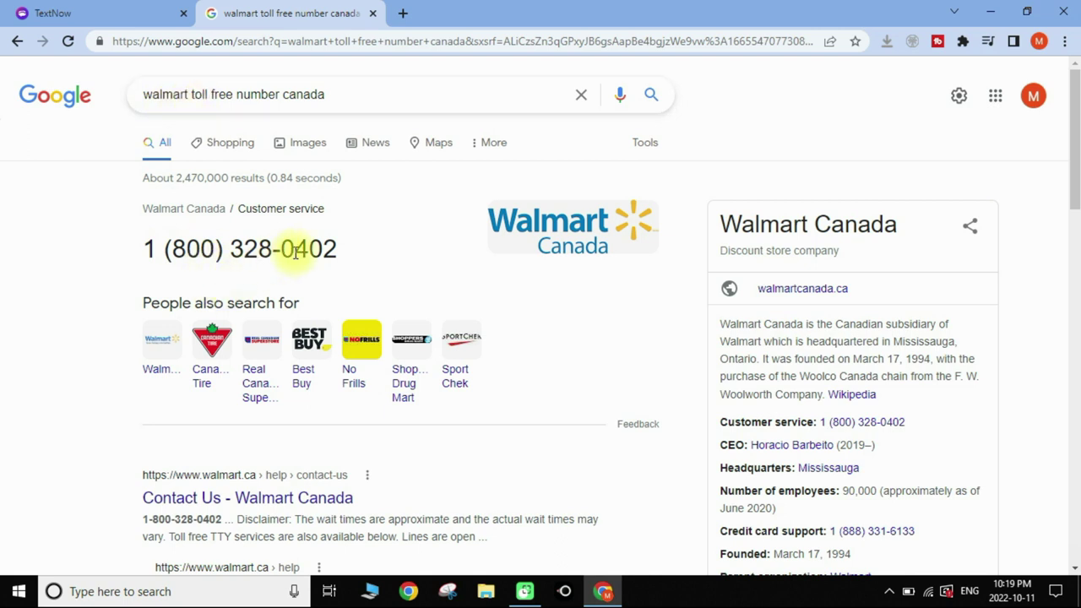
left_click_drag(344, 254, 158, 249)
key("ctrl+c")
key("ctrl+shift+Tab")
left_click(439, 235)
left_click(454, 209)
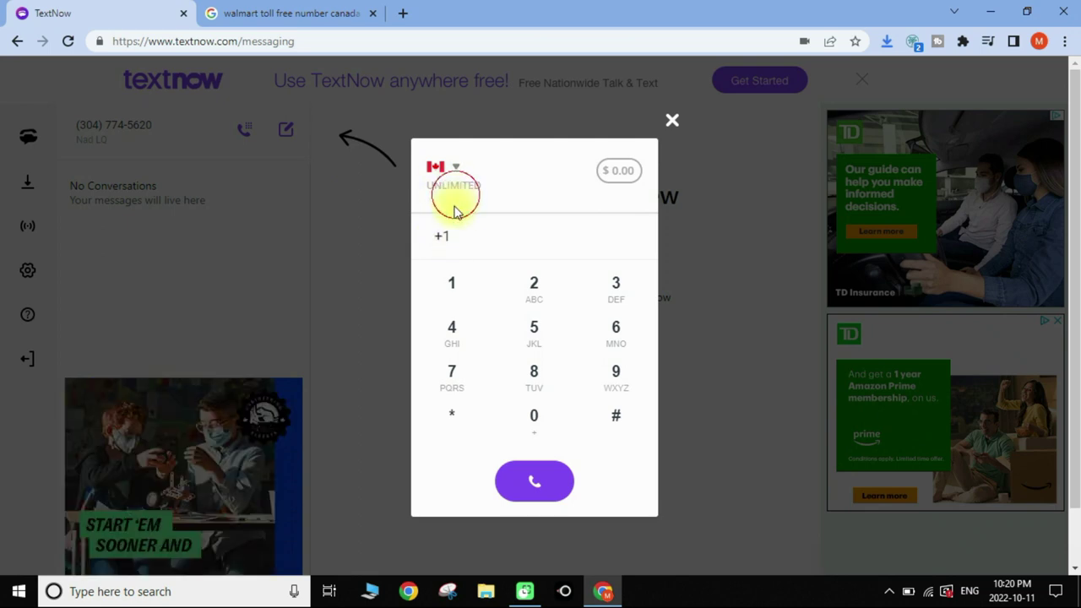
right_click(476, 243)
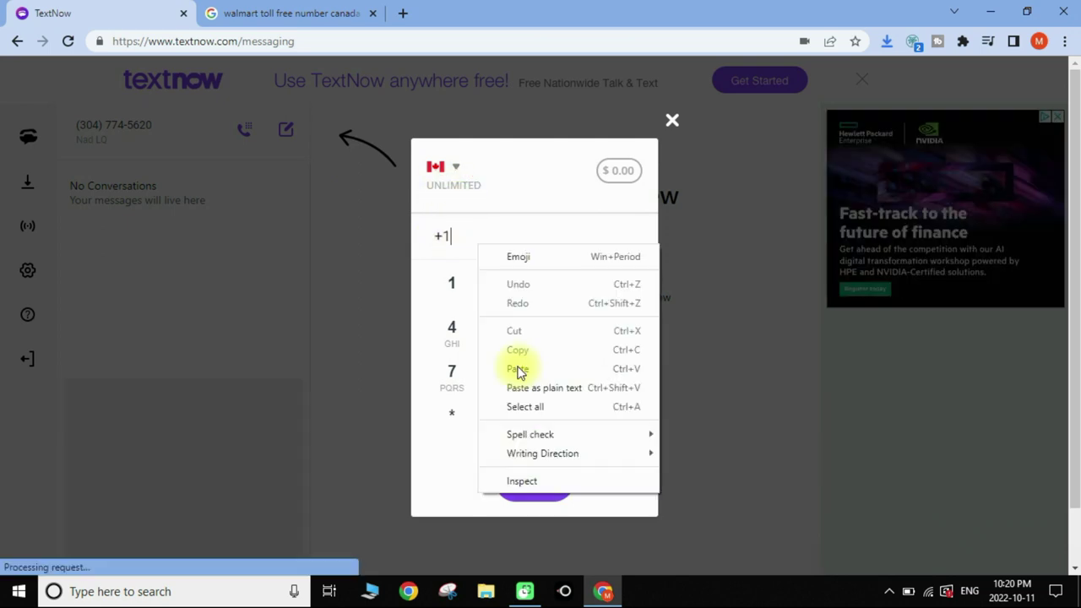
left_click(518, 372)
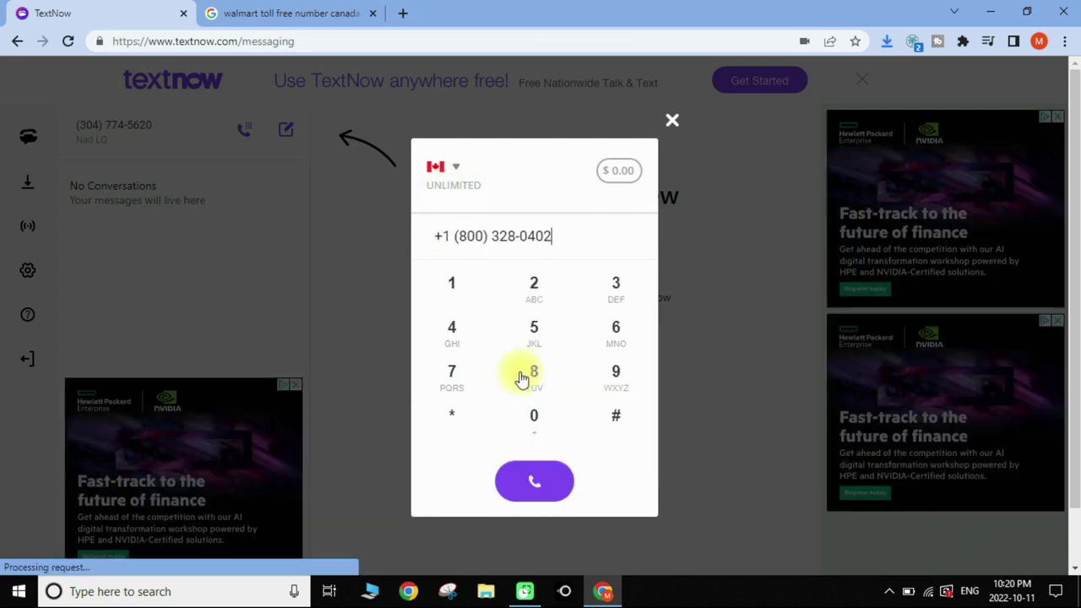
left_click(535, 486)
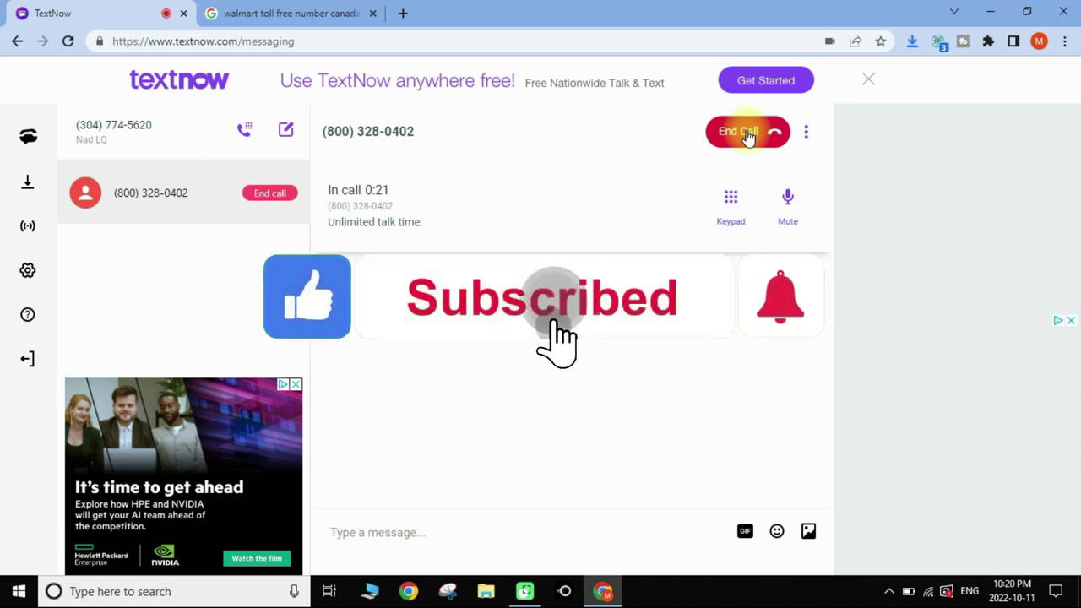
left_click(747, 138)
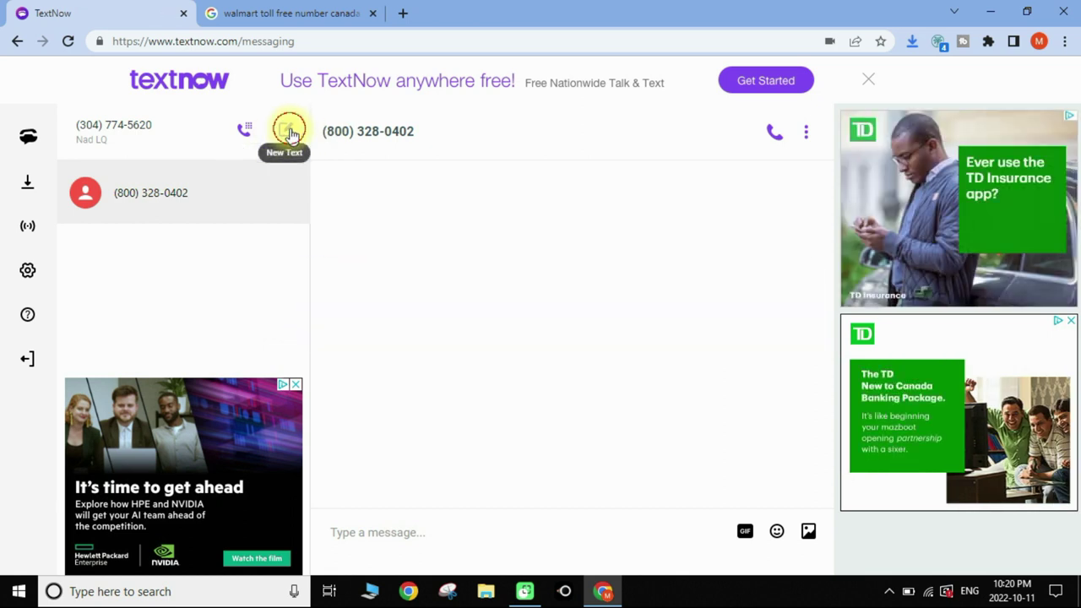
left_click(287, 134)
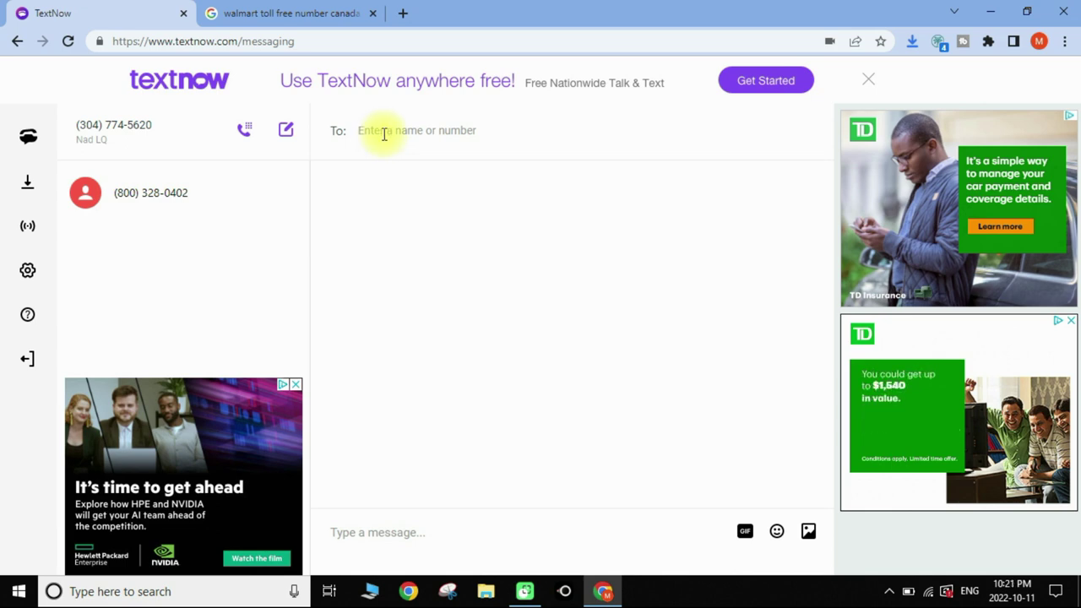
left_click(362, 531)
right_click(393, 128)
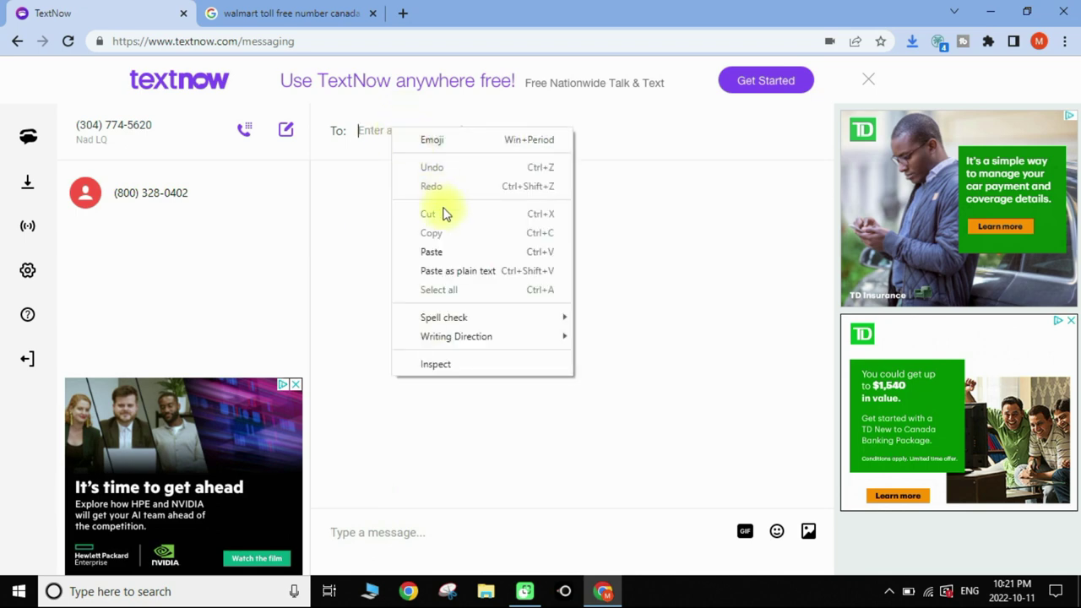
left_click(431, 252)
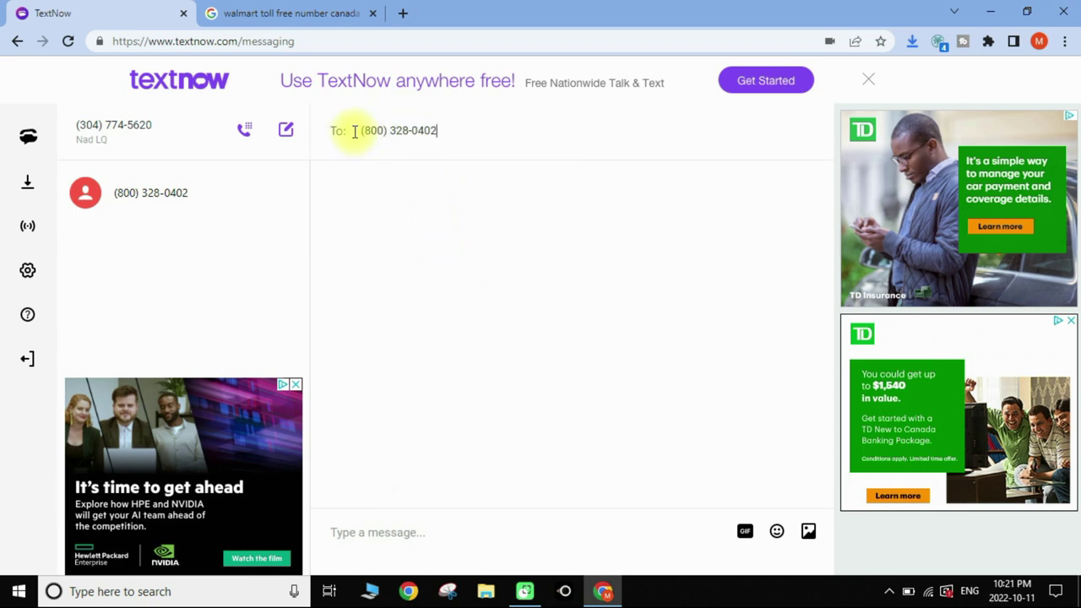
Write the message 'hi' and send it.
left_click(384, 533)
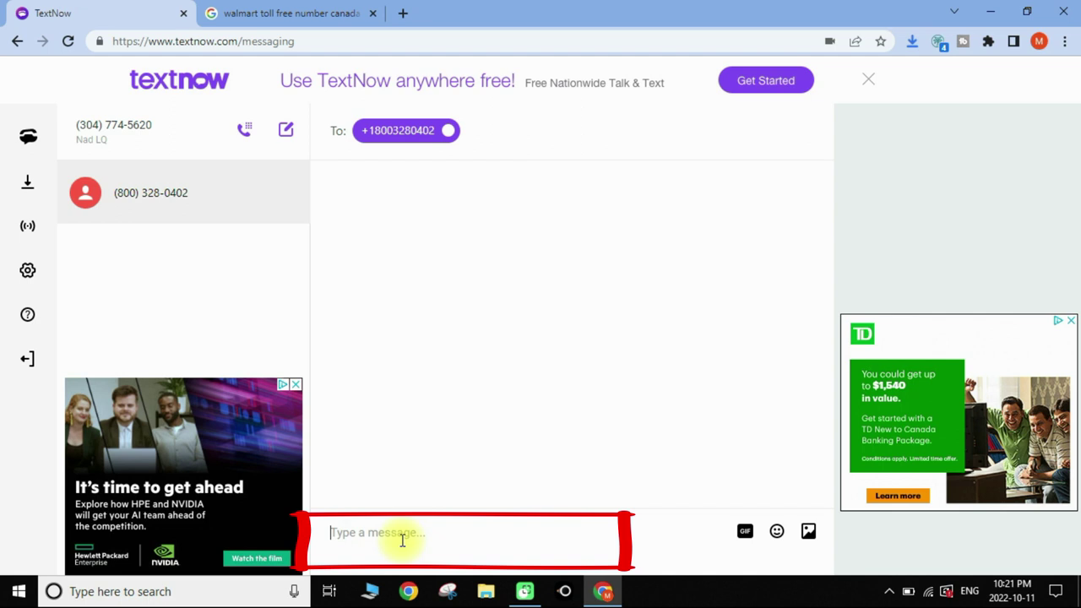
type("h")
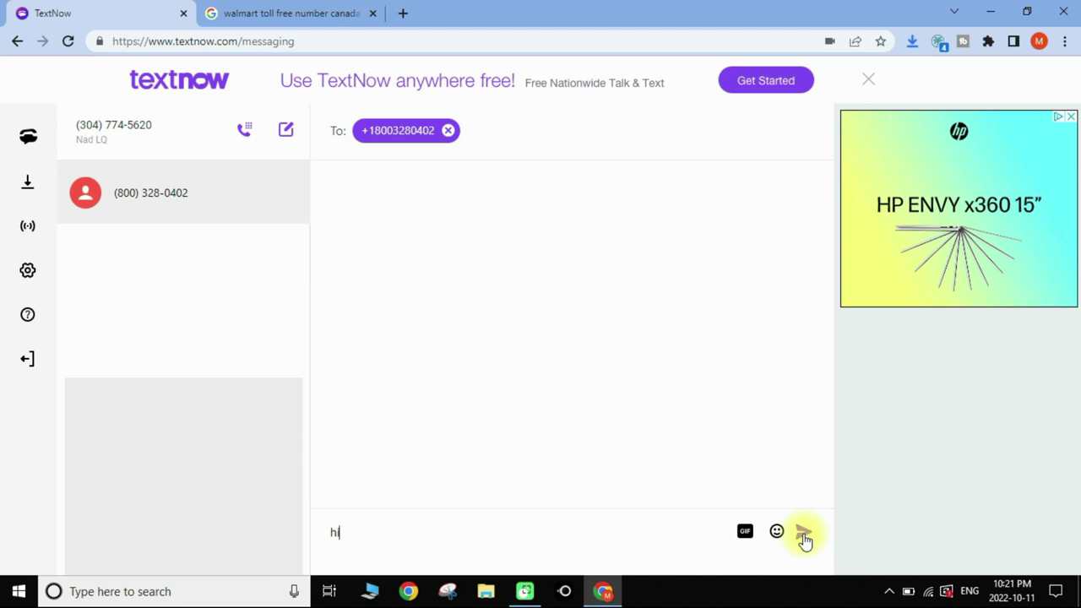
type("i")
left_click(802, 533)
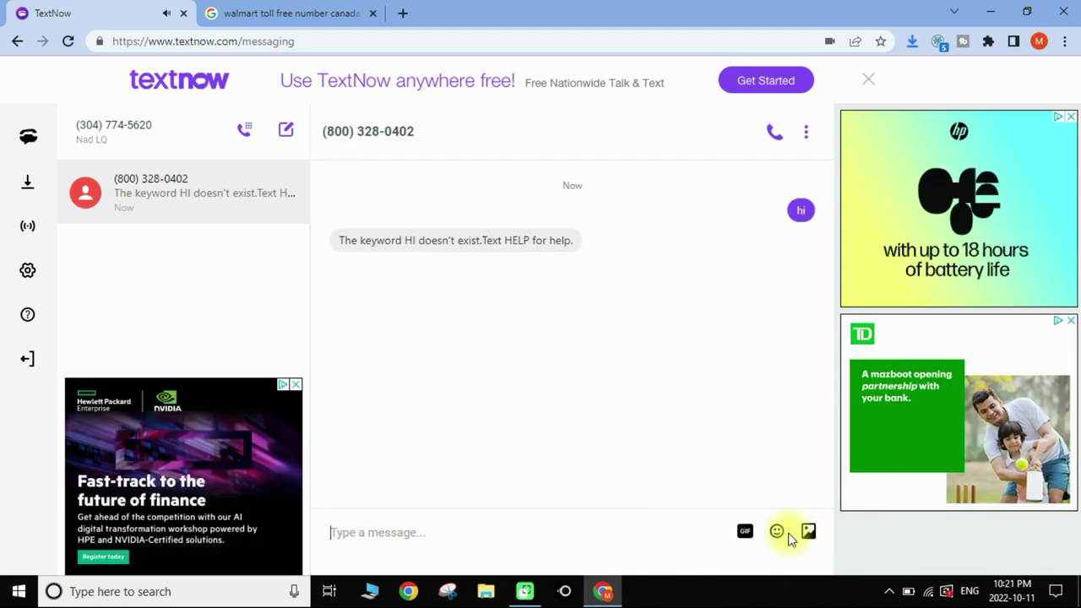